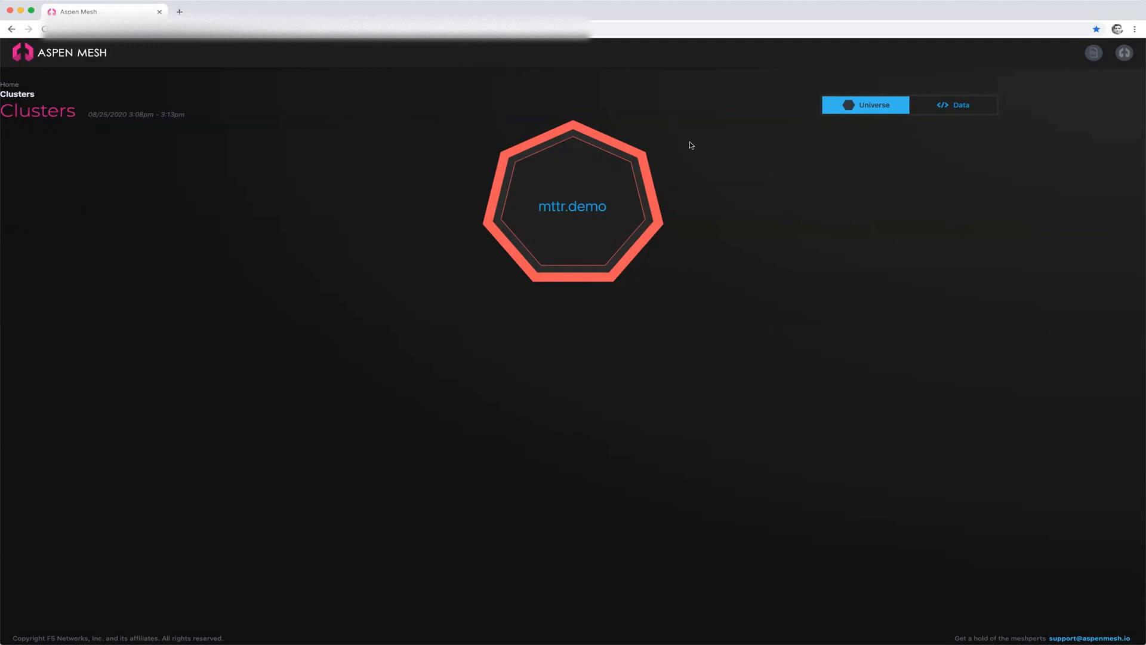
# Step: Drill into the mttr.demo cluster and its default namespace service graph
pyautogui.click(590, 175)
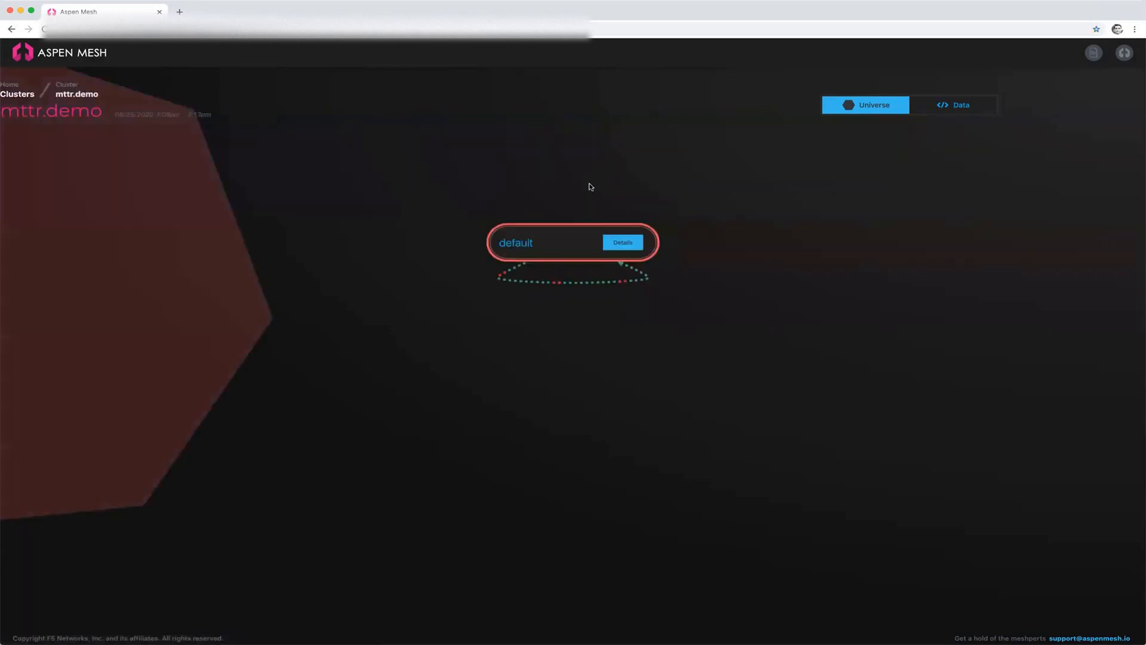
pyautogui.click(564, 238)
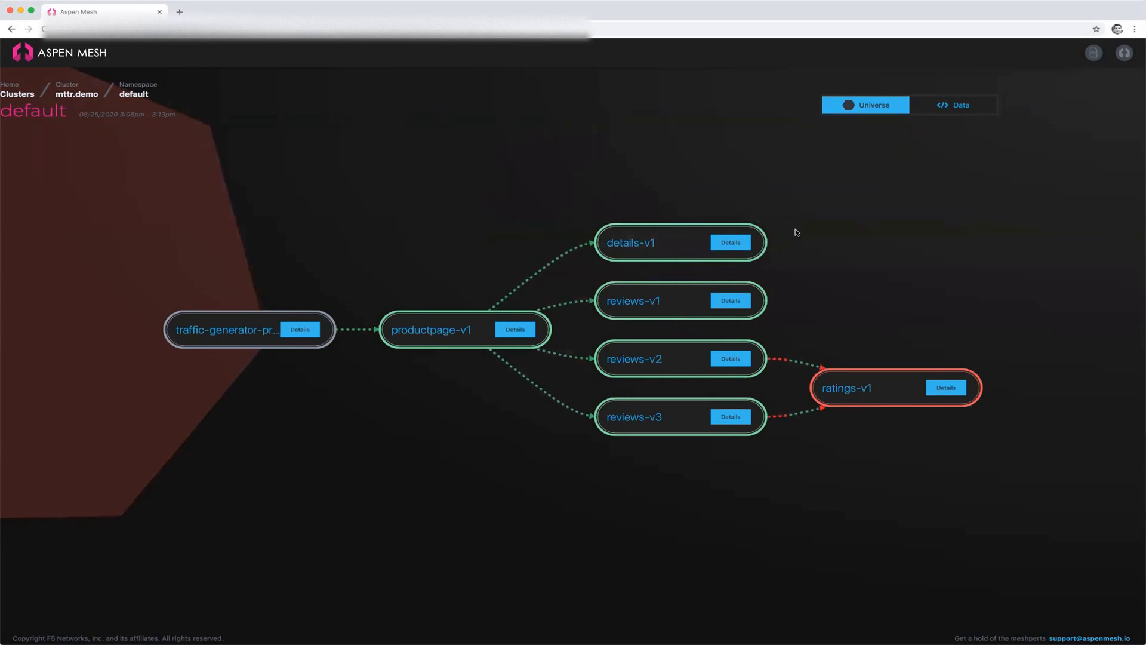
# Step: Show the ratings-v1 workload summary from its node in the topology graph
pyautogui.click(962, 391)
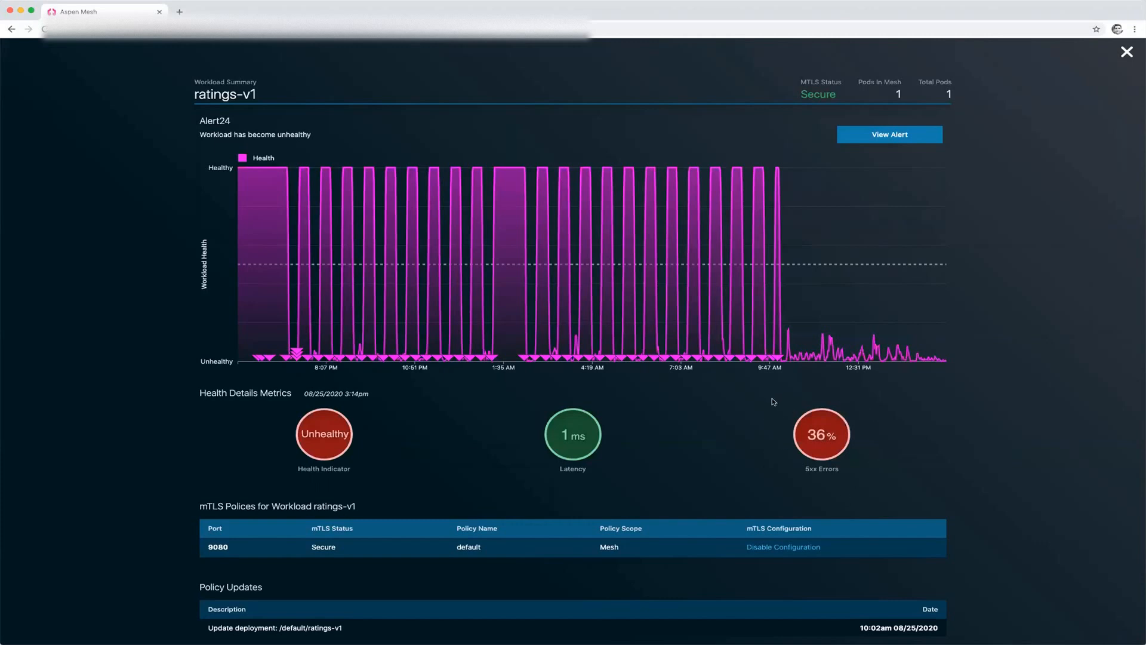
pyautogui.scroll(-1, 773, 401)
pyautogui.scroll(-3, 773, 402)
pyautogui.scroll(-3, 772, 401)
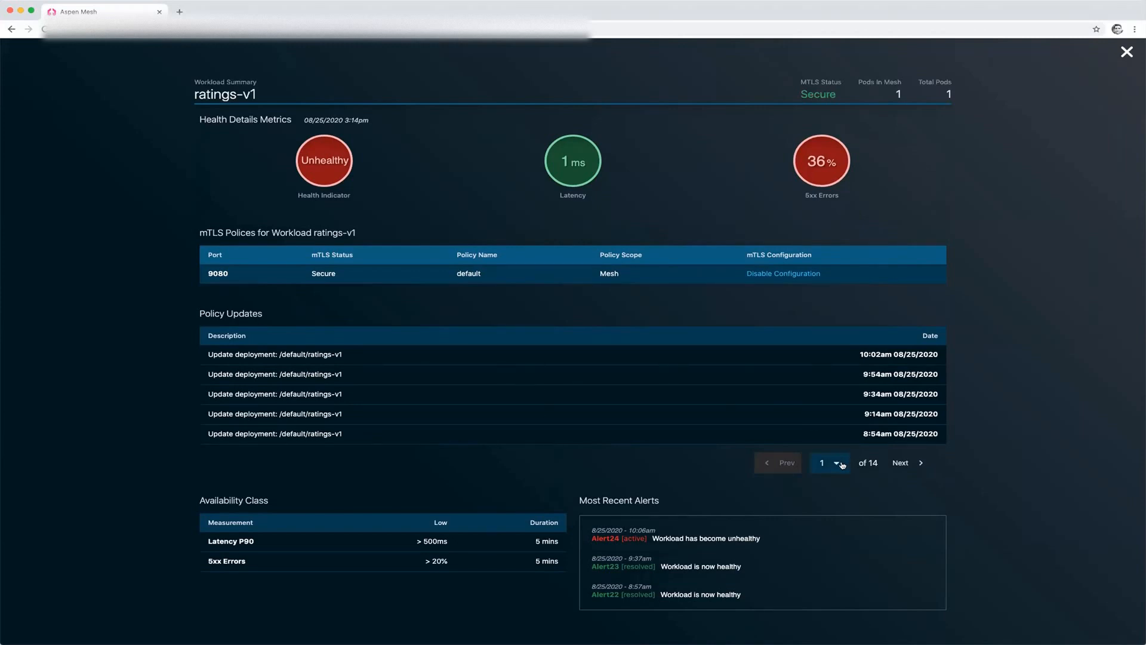
# Step: Page through to the second and third pages of ratings-v1 policy updates
pyautogui.click(900, 464)
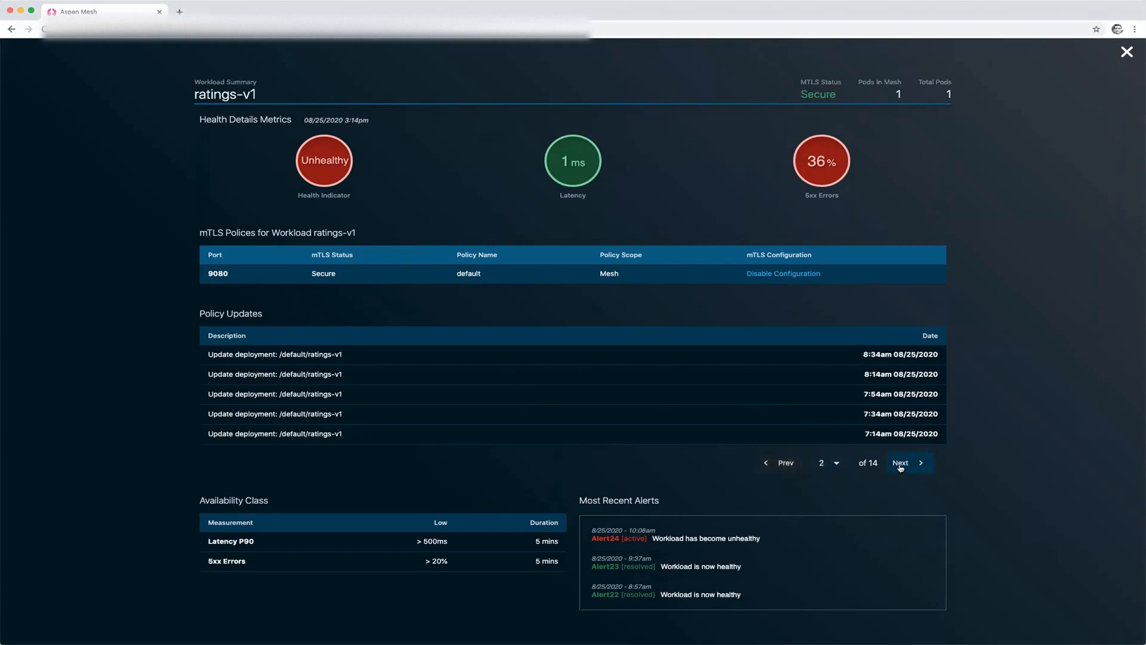
pyautogui.click(906, 464)
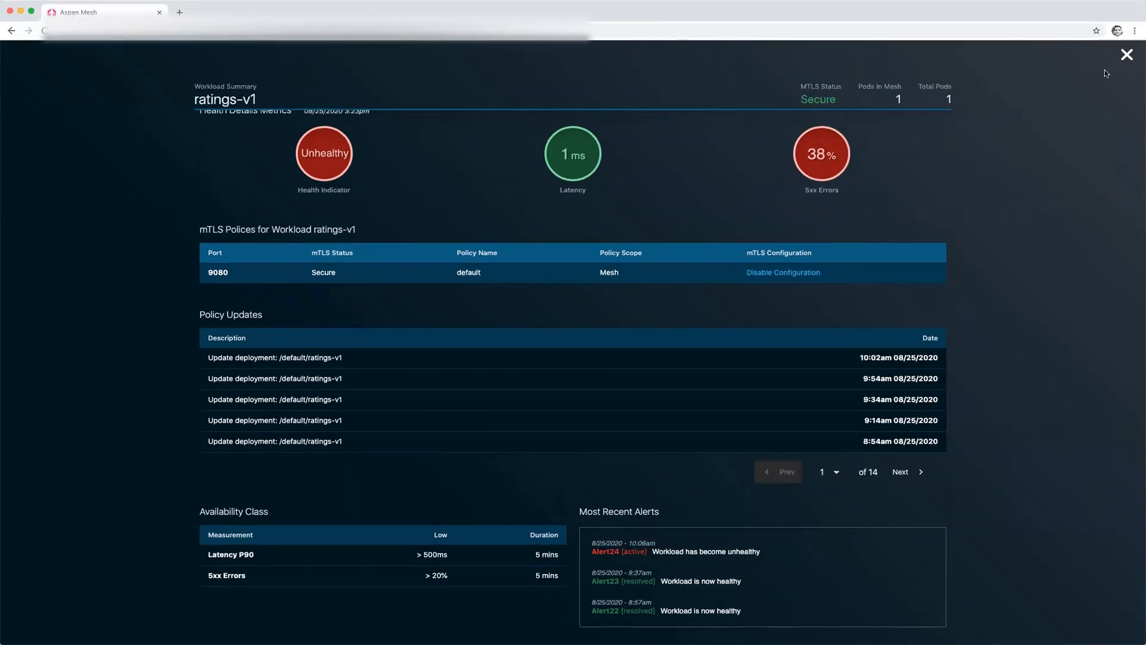
# Step: Switch the default namespace to Data view and expand the reviews-v1 and ratings-v1 edges
pyautogui.click(1126, 55)
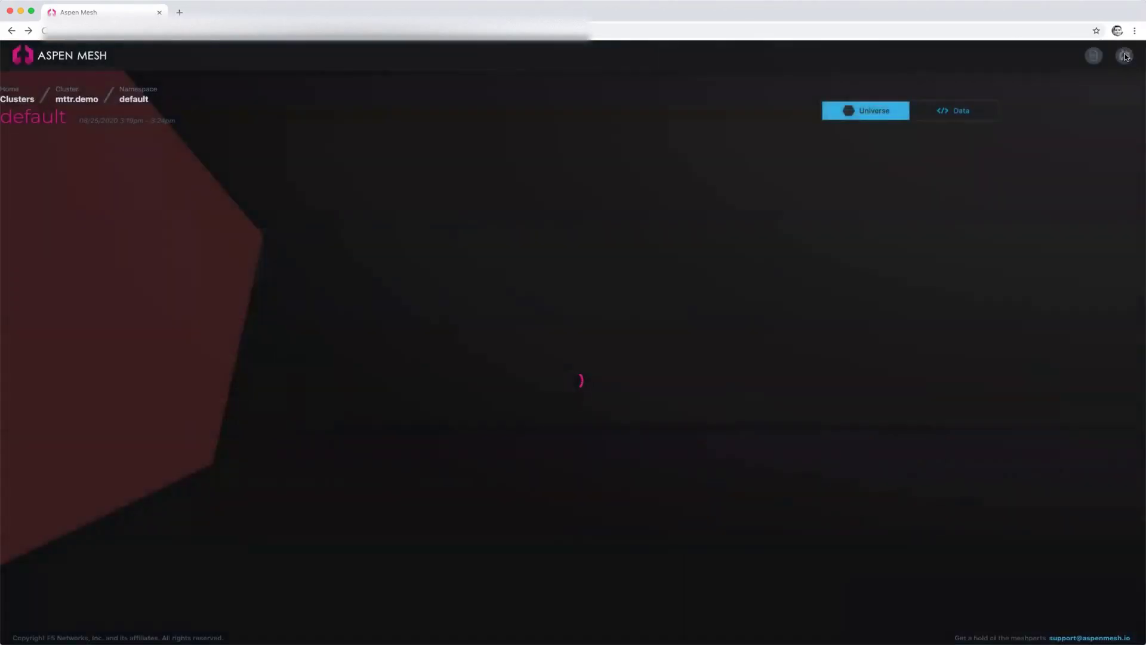
pyautogui.click(947, 115)
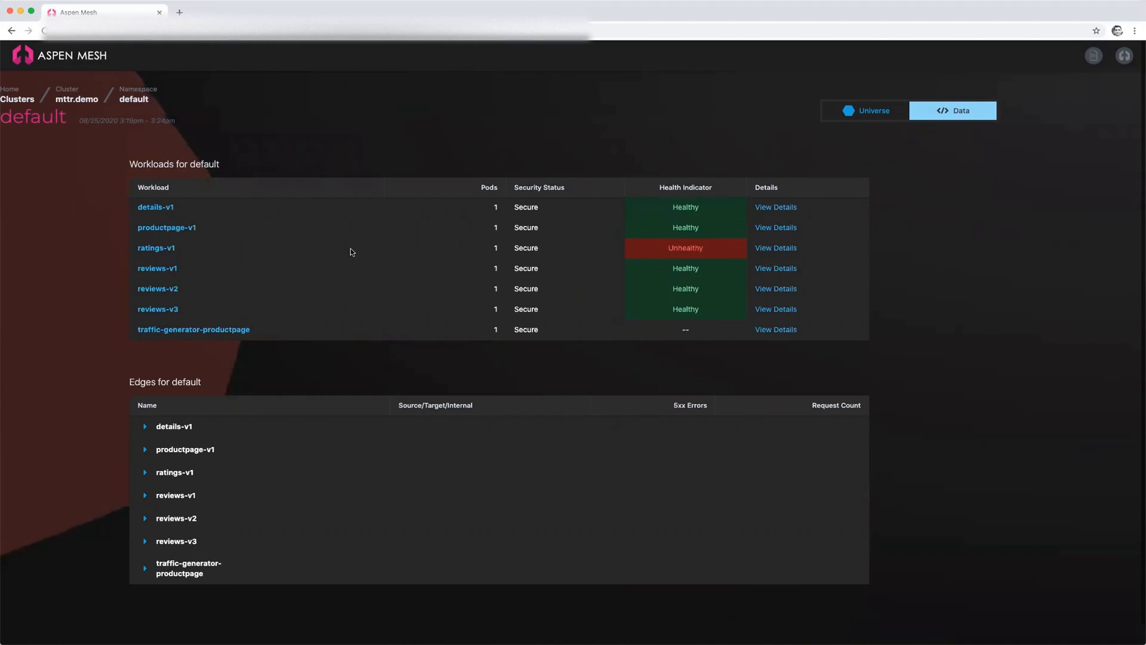
pyautogui.scroll(-1, 351, 252)
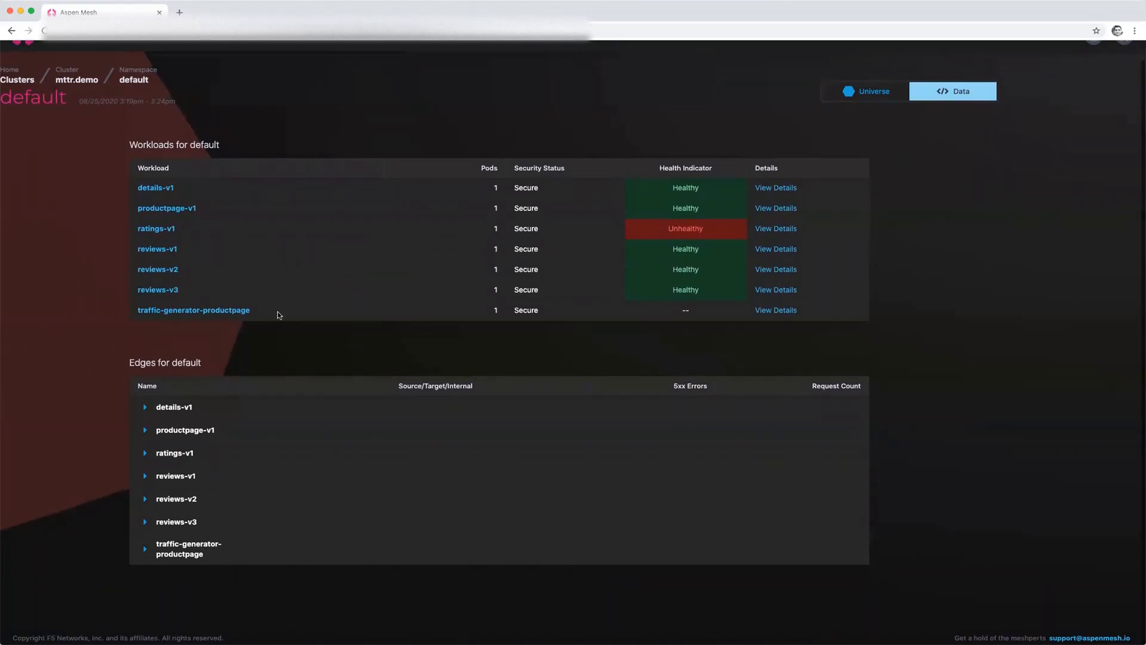
pyautogui.click(185, 477)
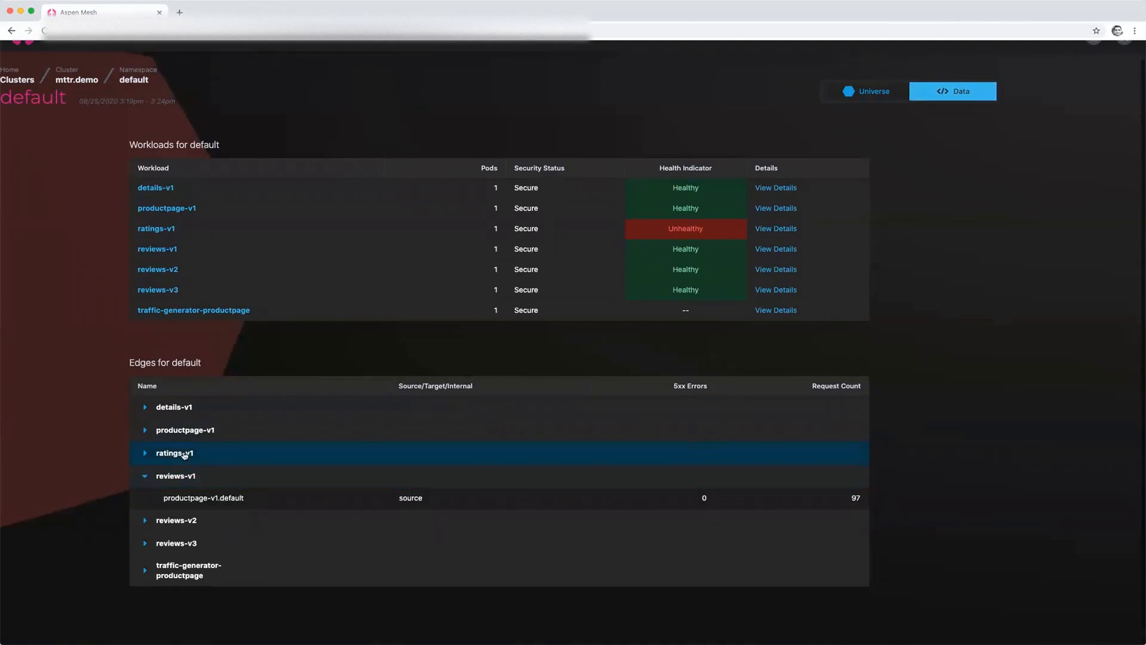
pyautogui.click(184, 455)
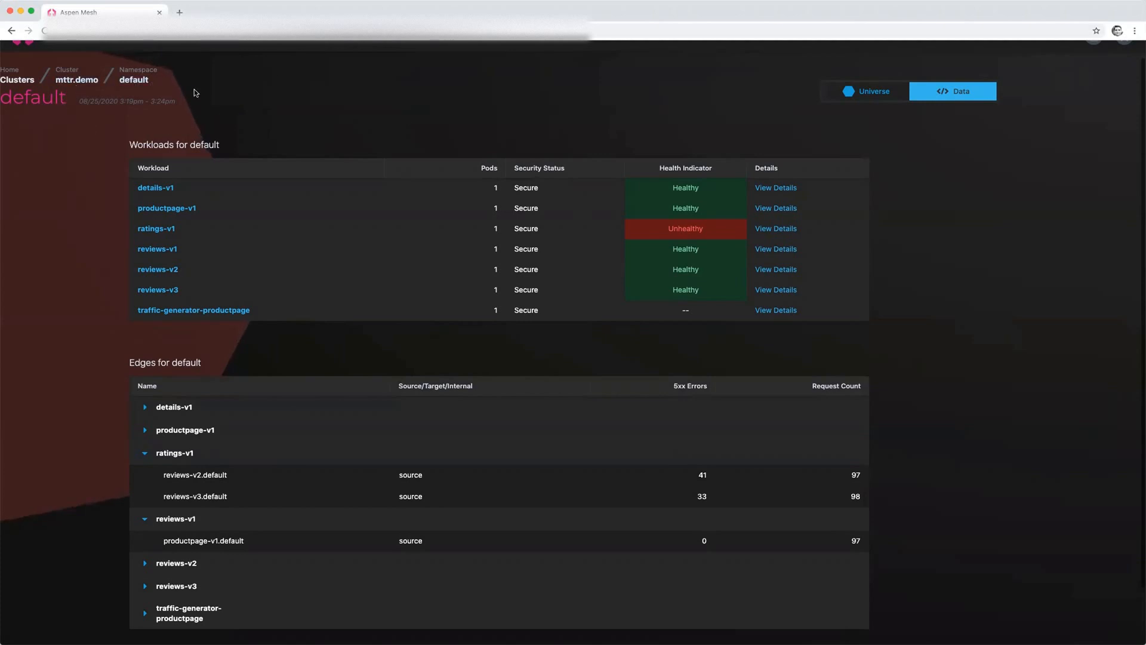
pyautogui.scroll(1, 1004, 245)
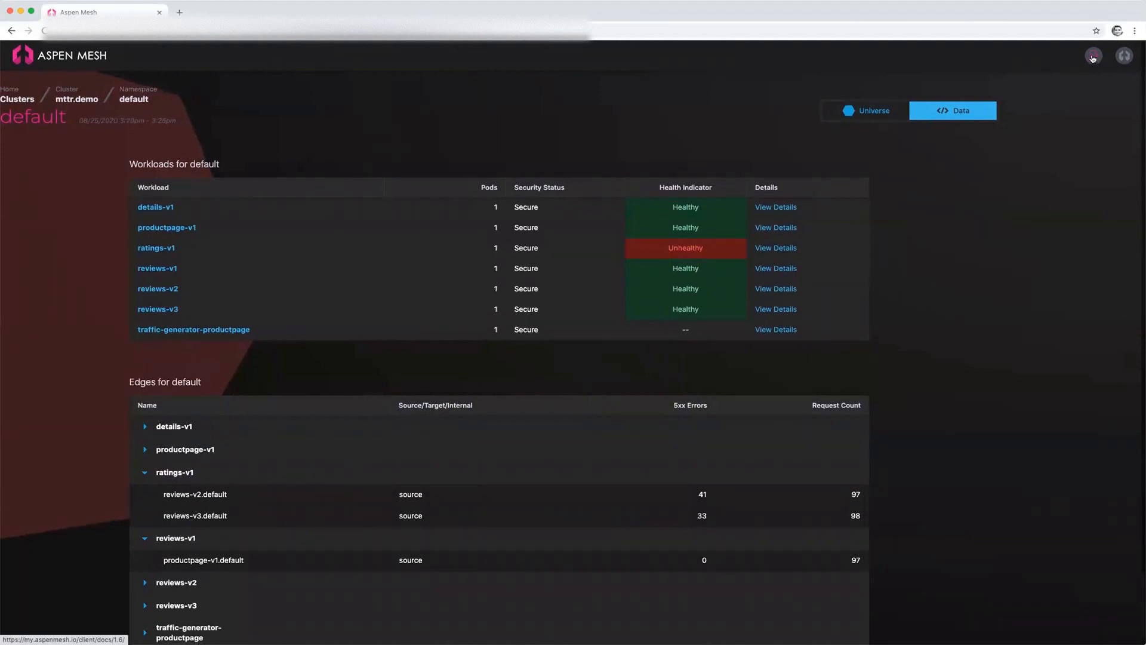
# Step: Reach the Install page under Getting Started › Prerequisites in the Aspen Mesh docs
pyautogui.click(1092, 57)
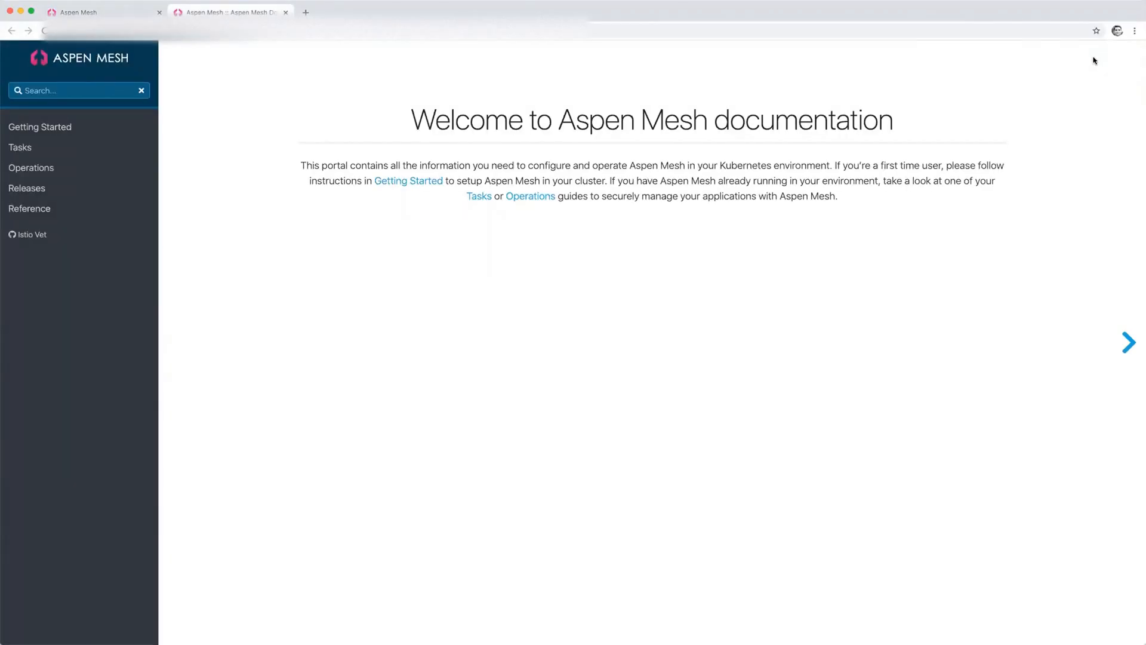
pyautogui.click(58, 131)
pyautogui.click(51, 148)
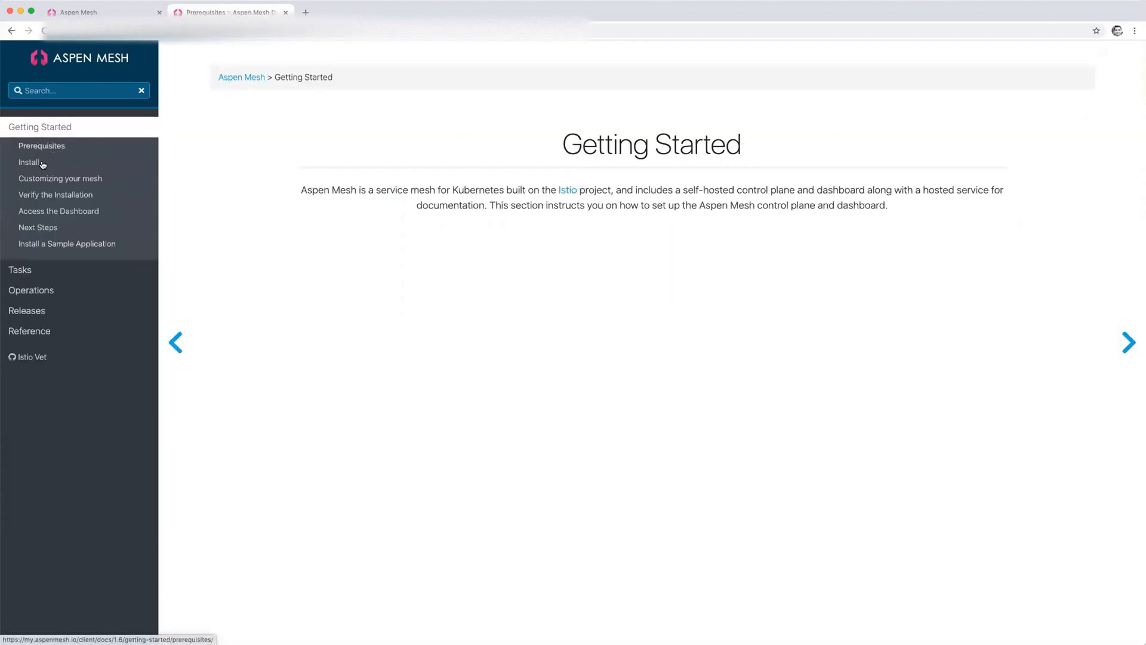
pyautogui.click(29, 162)
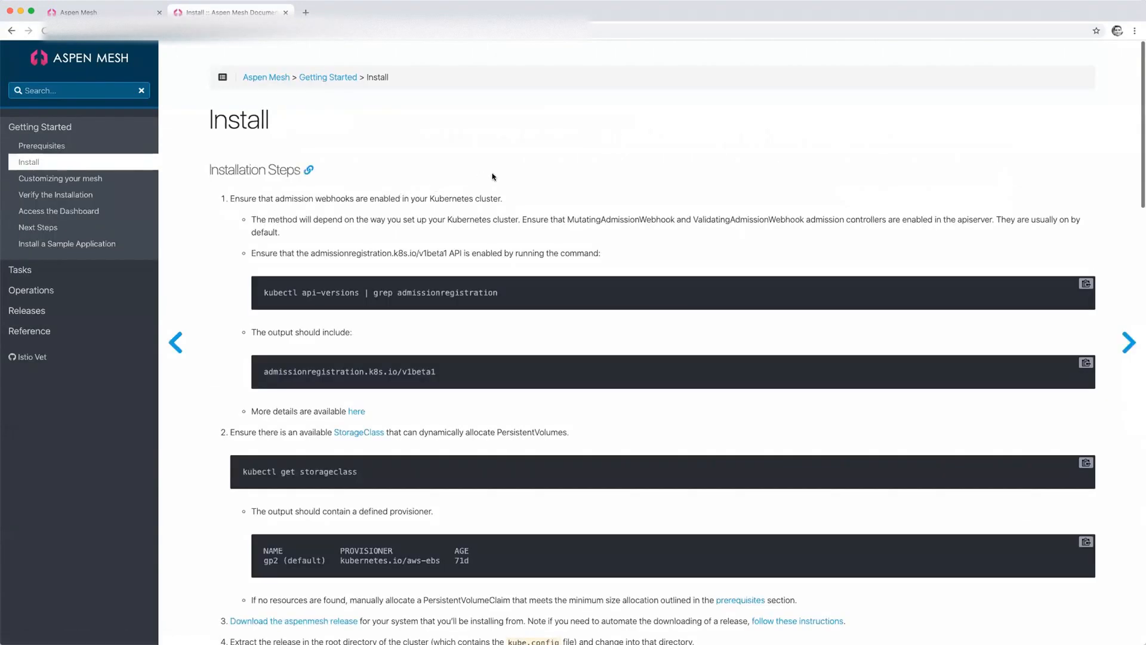